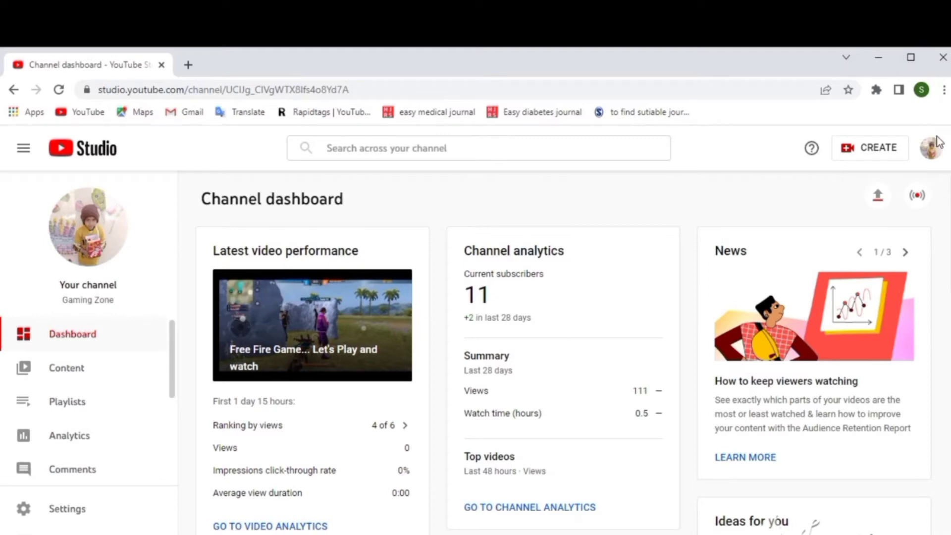
Visit the public channel page via the account menu, then return to YouTube Studio.
double_click(928, 148)
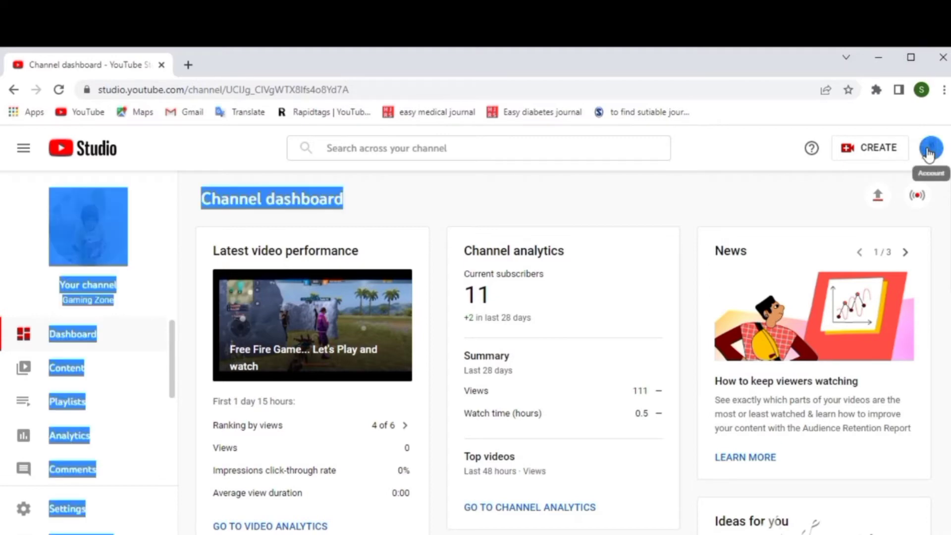
left_click(929, 149)
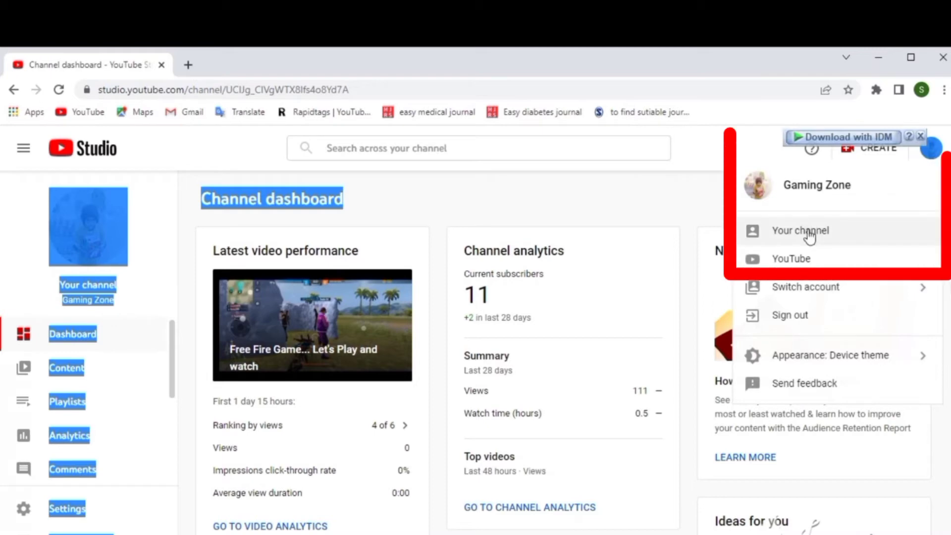
left_click(809, 232)
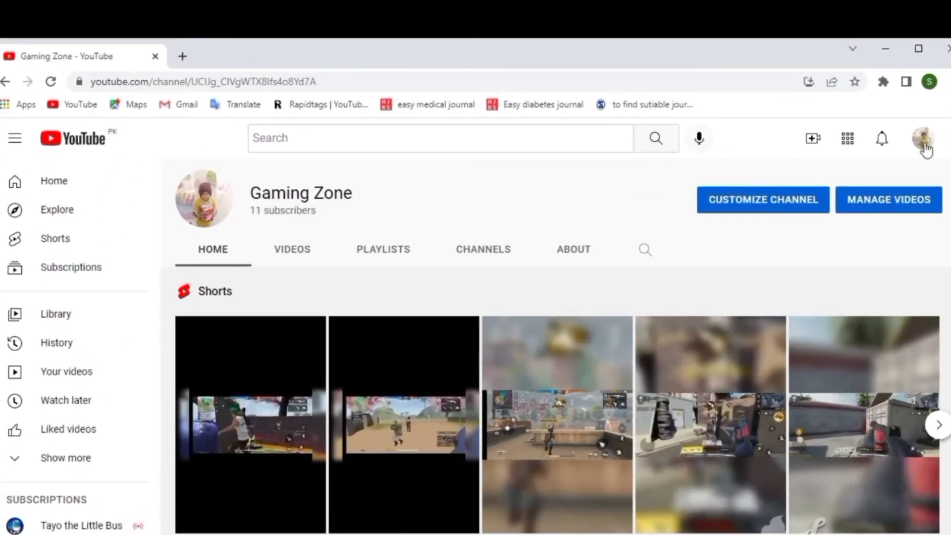
left_click(924, 145)
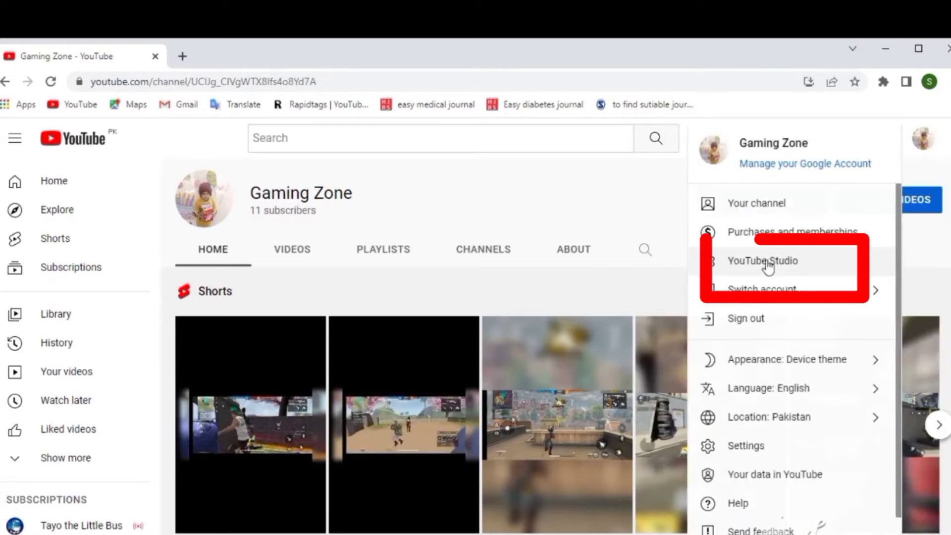
left_click(767, 266)
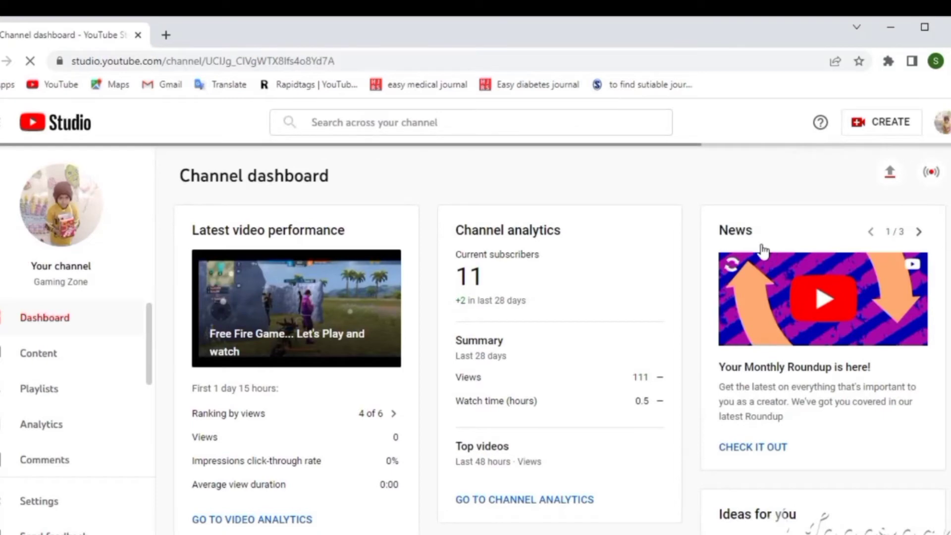
From Content, open Settings and show the Channel section's Advanced settings.
left_click(39, 354)
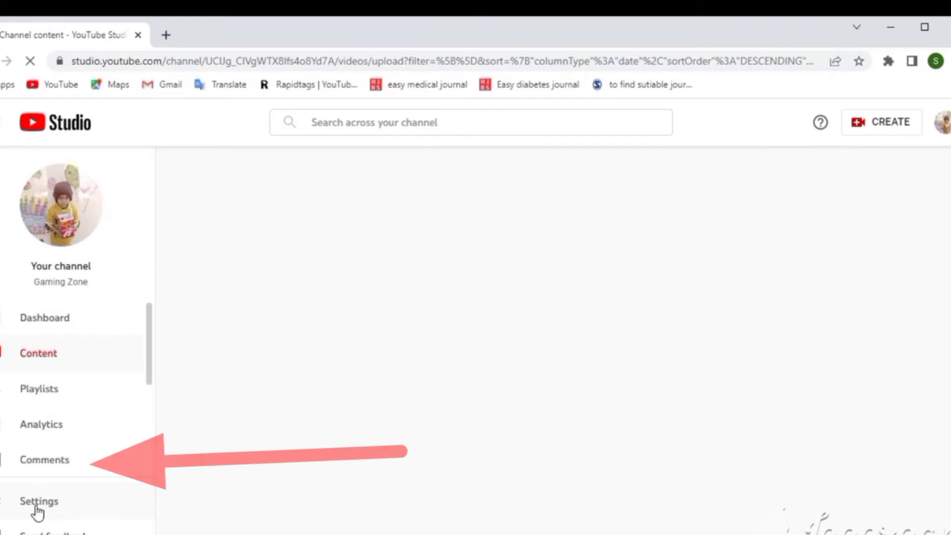
left_click(39, 502)
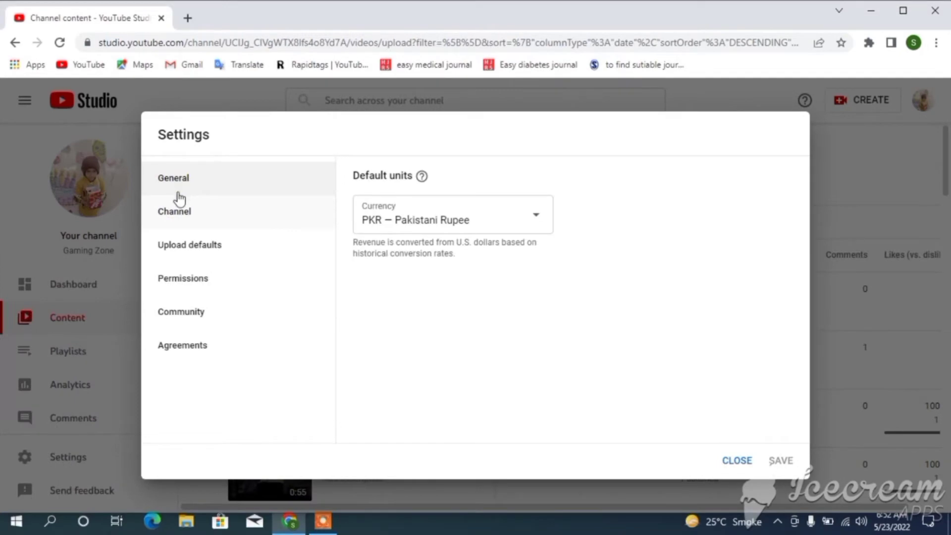
double_click(180, 182)
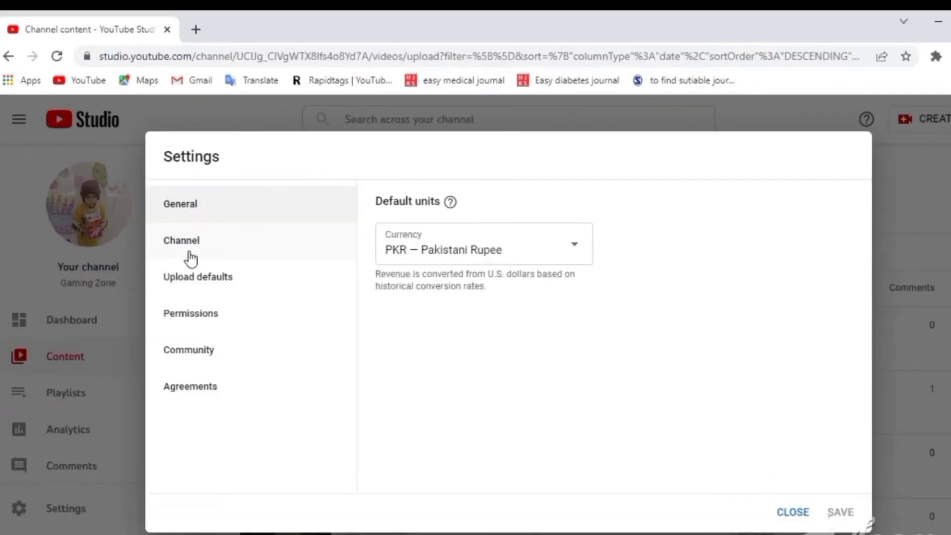
left_click(174, 212)
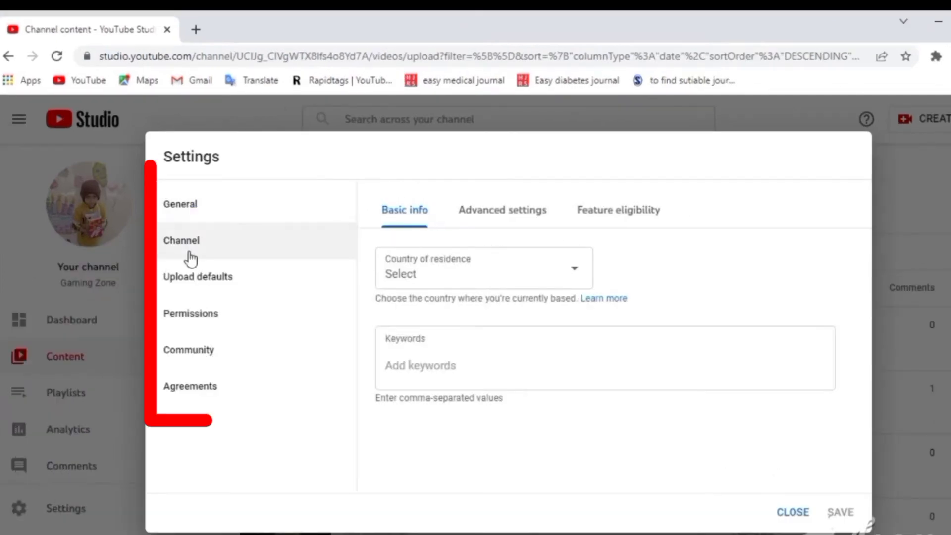
left_click(483, 210)
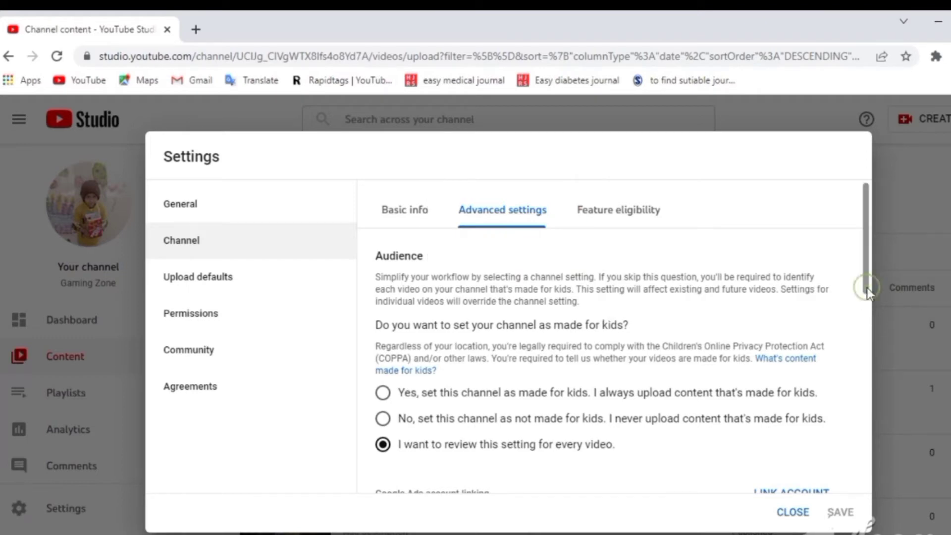
mouse_move(870, 292)
left_mouse_down()
mouse_move(908, 403)
mouse_move(912, 499)
mouse_move(926, 409)
left_mouse_up()
scroll(927, 409, "up", 1)
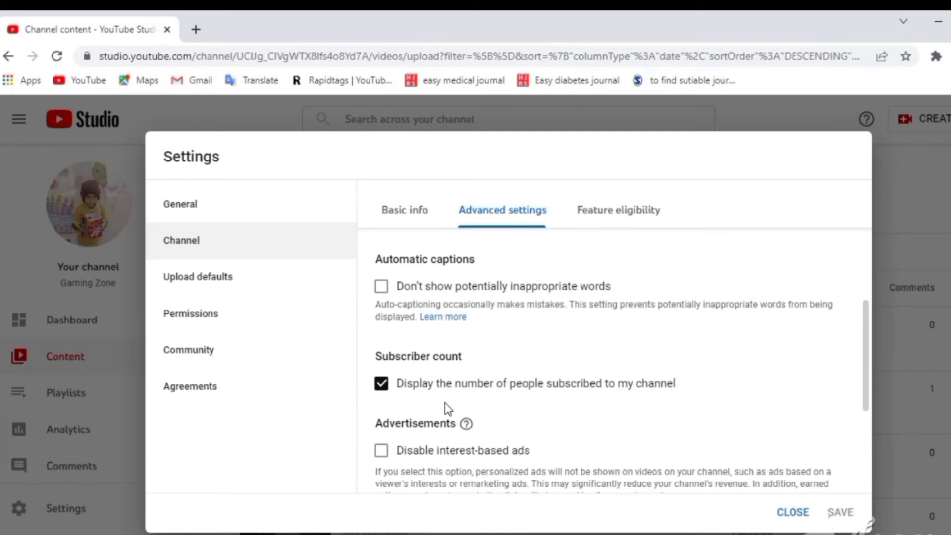
Uncheck 'Display the number of people subscribed to my channel' and save the settings.
left_click(382, 384)
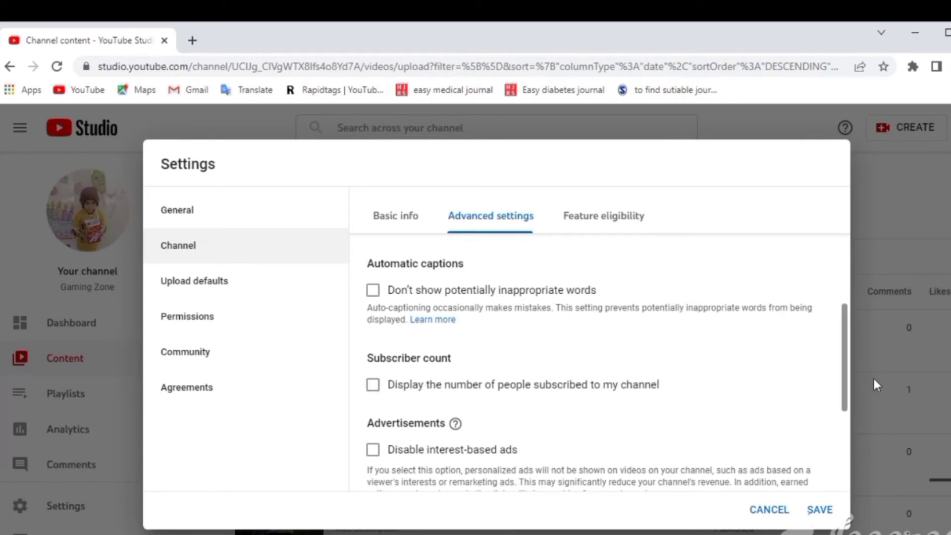
left_click(819, 510)
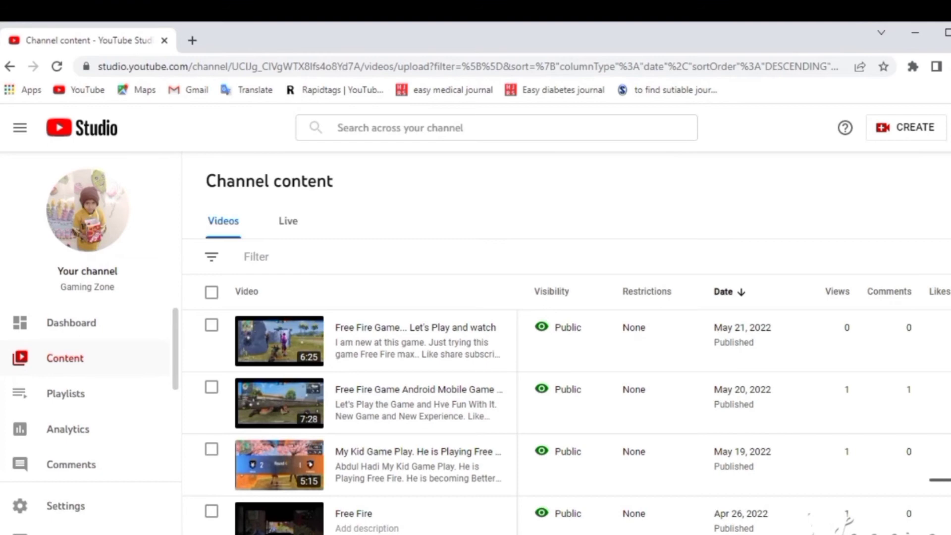
left_click(948, 130)
left_click(949, 141)
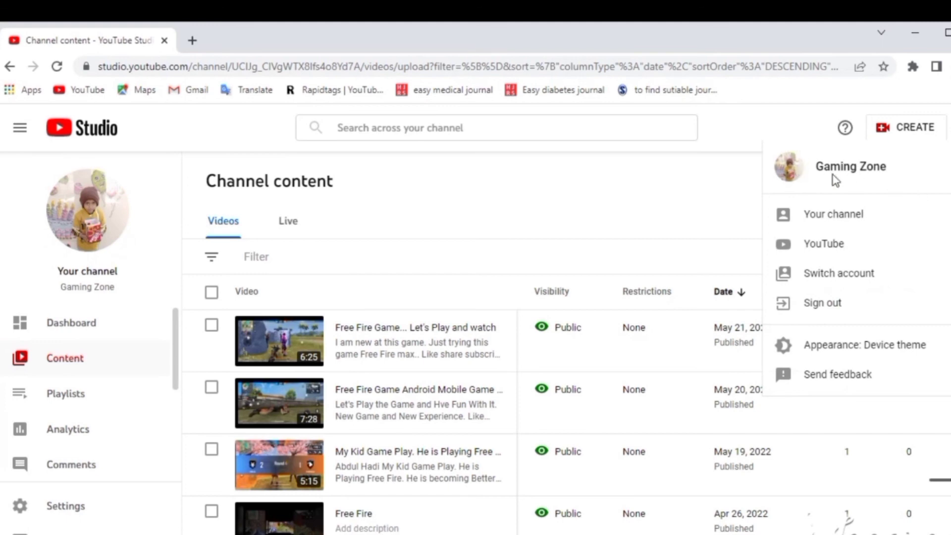
left_click(948, 152)
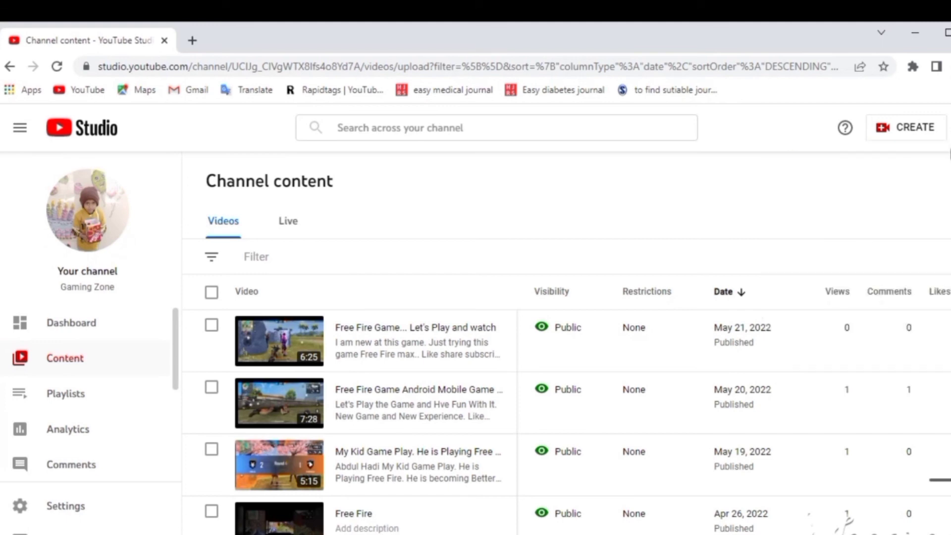
left_click(947, 134)
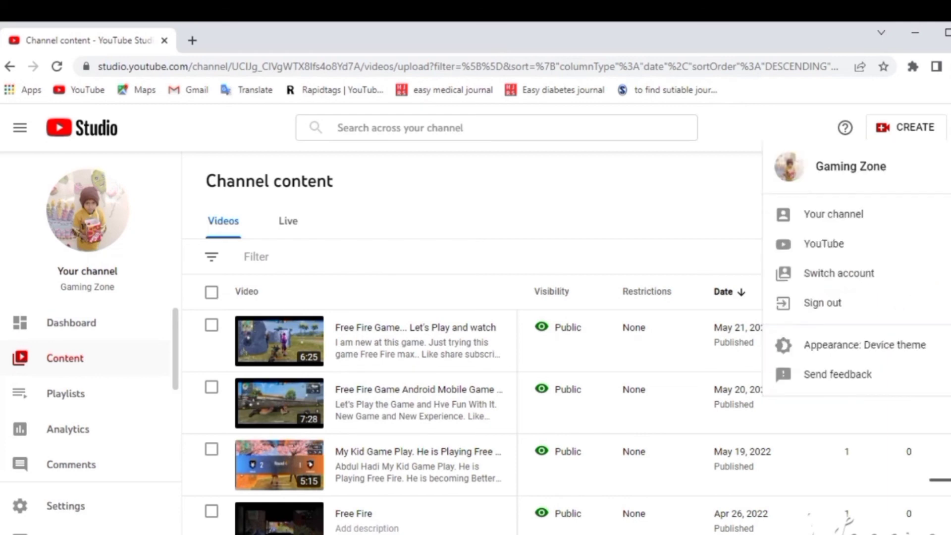